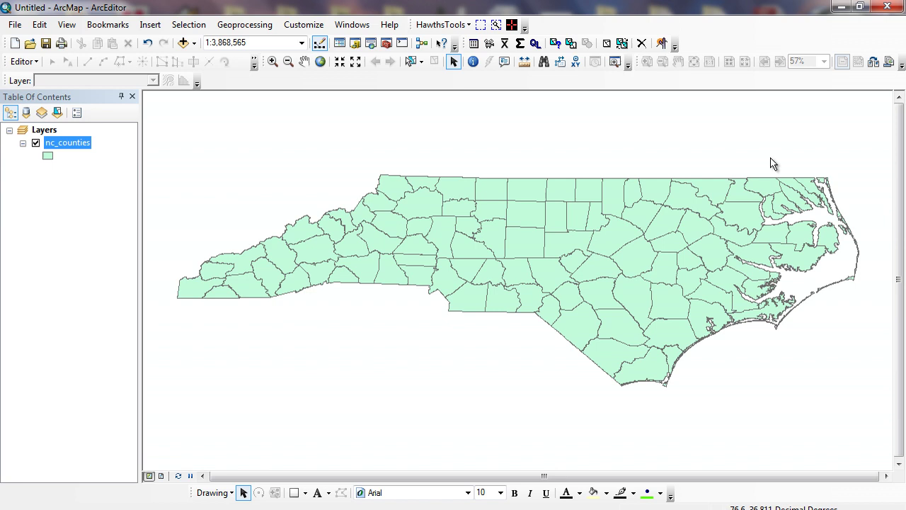
# - Open the nc_counties attribute table and scroll across fields like FIPS, NAME, SQMI and POP2000
pyautogui.rightClick(78, 146)
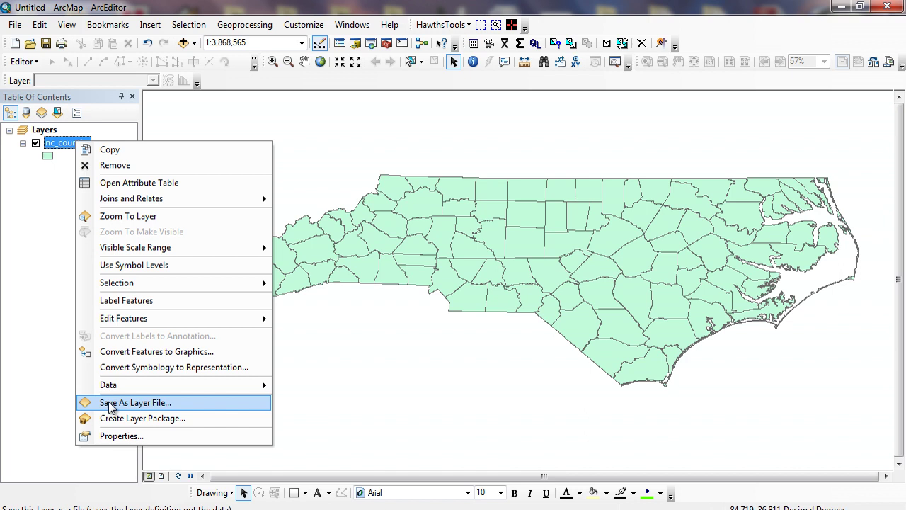
pyautogui.click(126, 183)
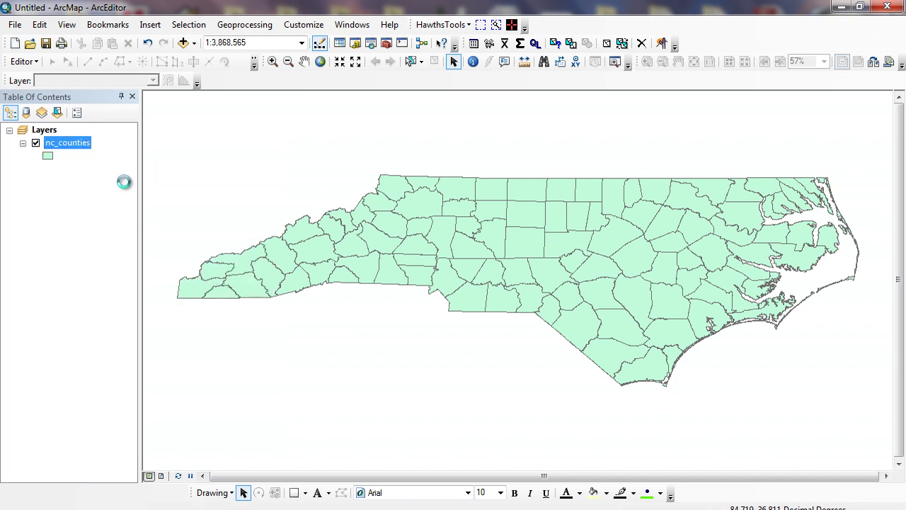
pyautogui.moveTo(301, 148); pyautogui.dragTo(320, 126)
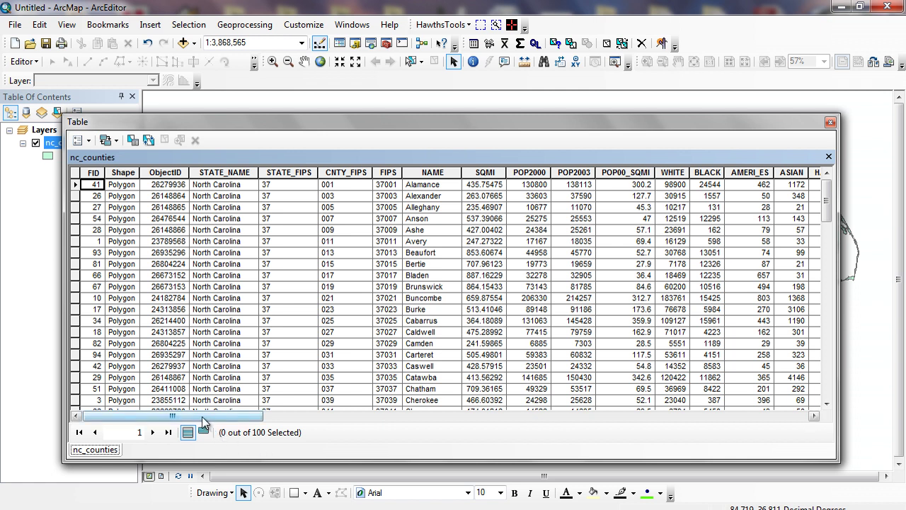
pyautogui.moveTo(204, 417); pyautogui.dragTo(276, 419)
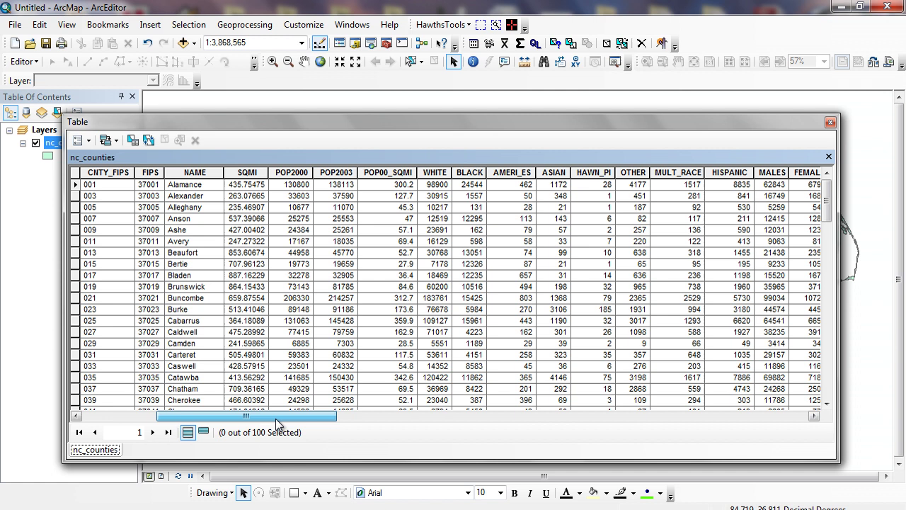
pyautogui.moveTo(276, 419); pyautogui.dragTo(202, 418)
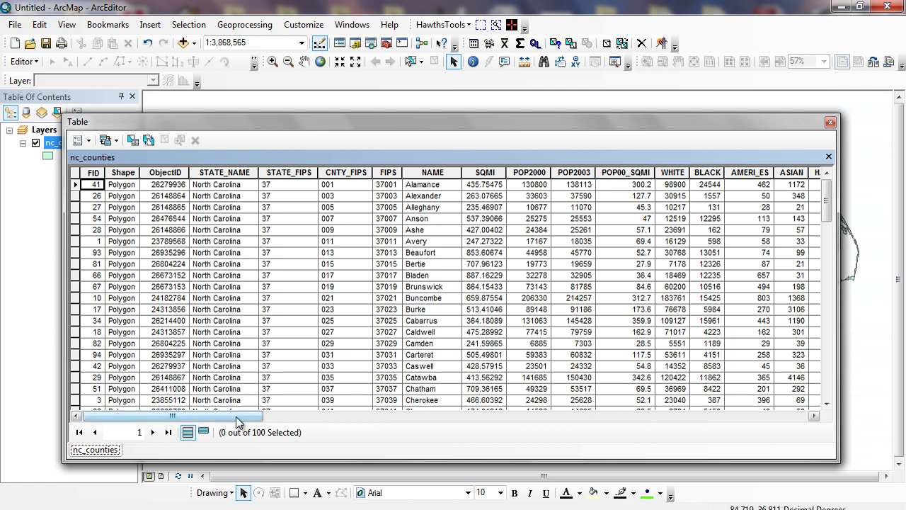
pyautogui.moveTo(238, 423); pyautogui.dragTo(295, 415)
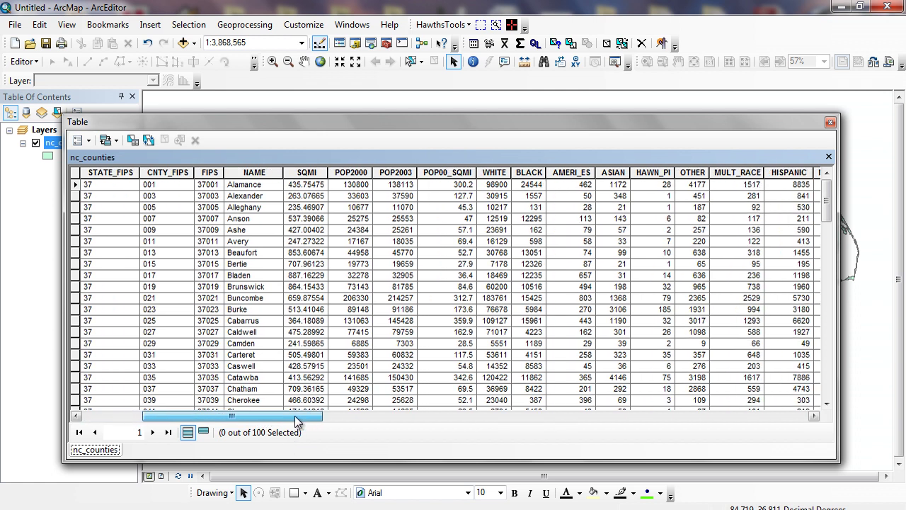
# - Sort the counties by NAME descending, then ascending so Alamance is listed first
pyautogui.rightClick(251, 170)
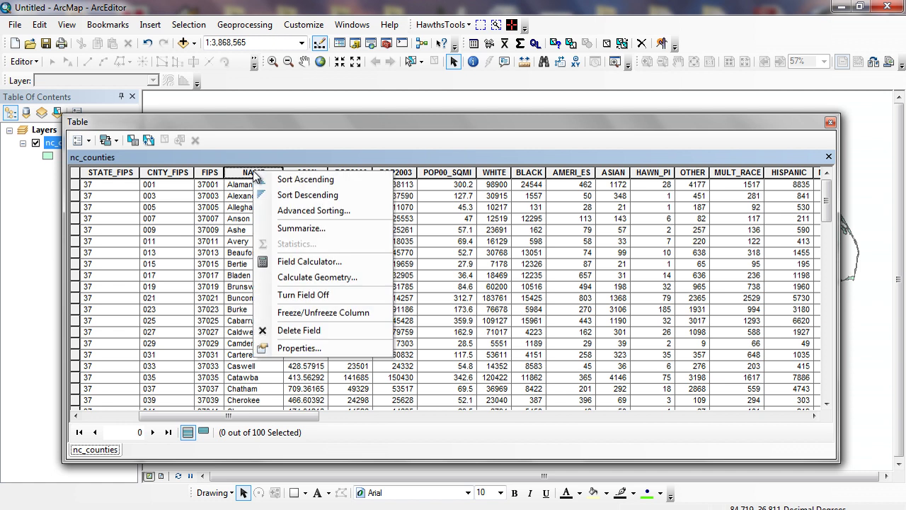
pyautogui.click(273, 195)
pyautogui.rightClick(267, 173)
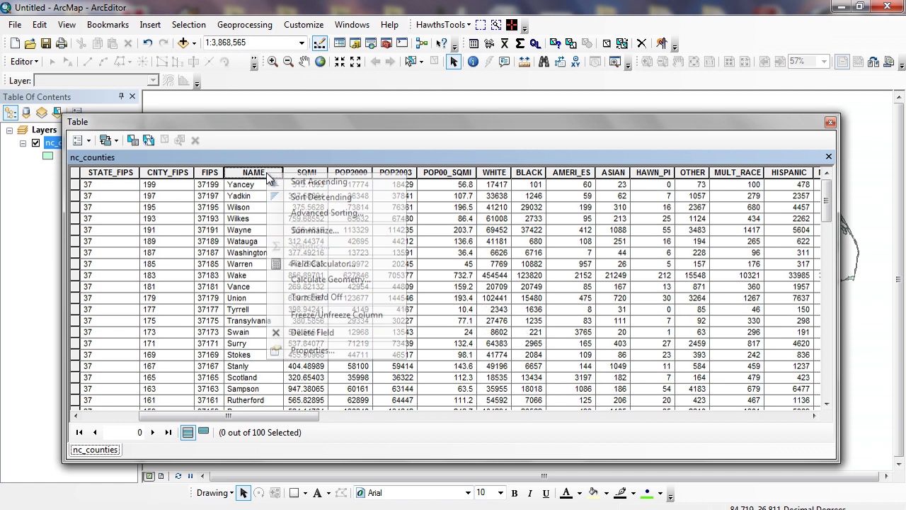
pyautogui.click(276, 184)
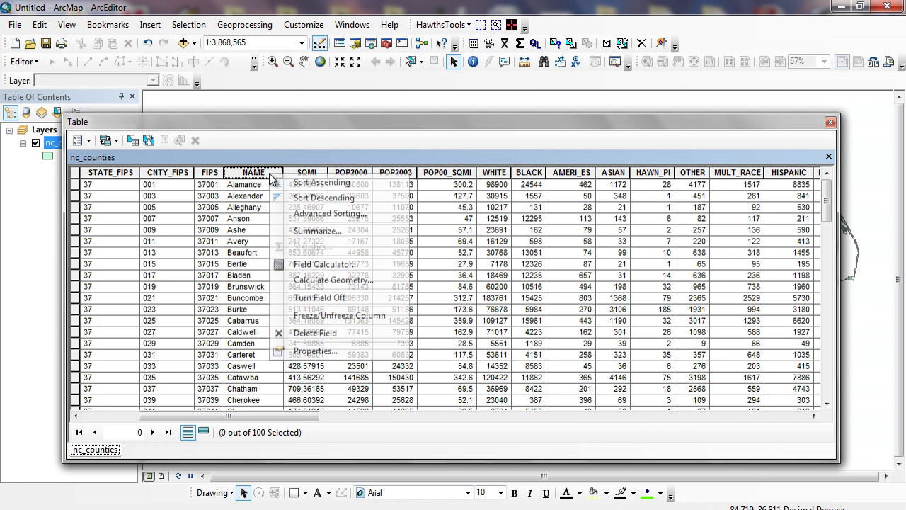
pyautogui.rightClick(269, 175)
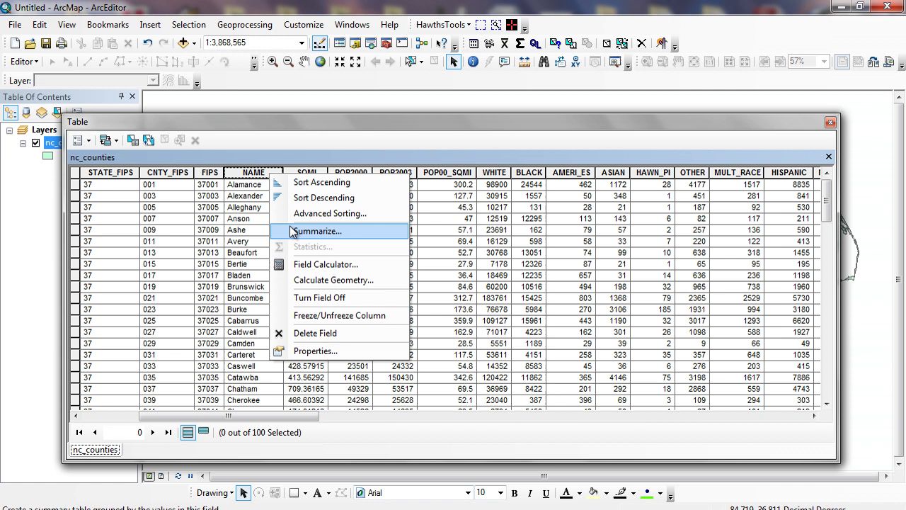
pyautogui.click(443, 138)
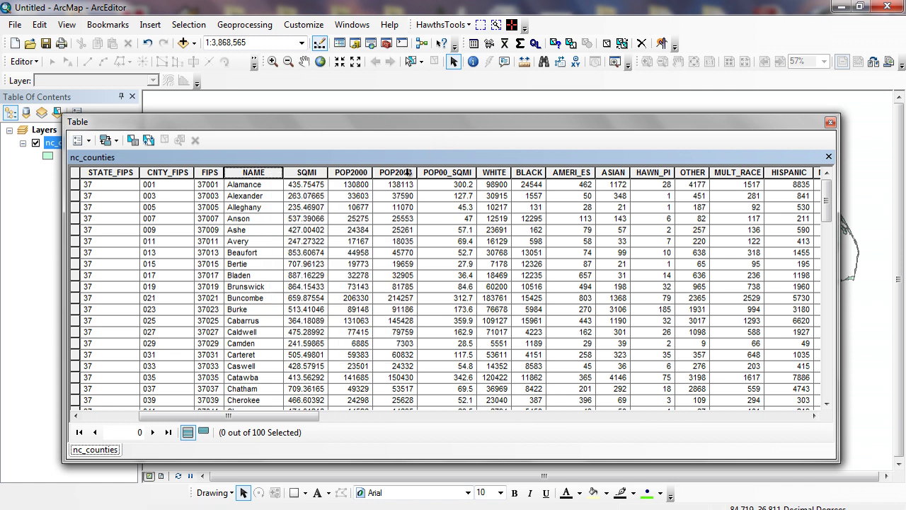
# - Review the summary statistics for the POP2003 field, then close them
pyautogui.rightClick(408, 172)
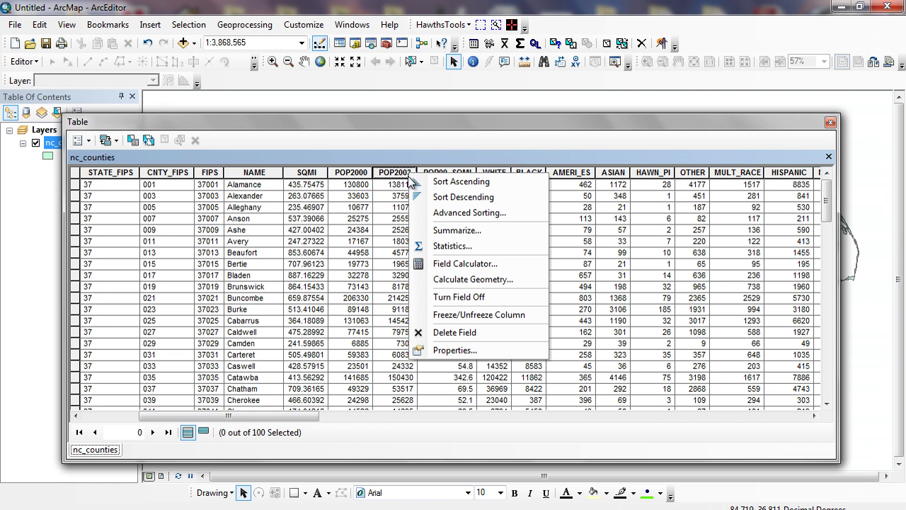
pyautogui.click(446, 246)
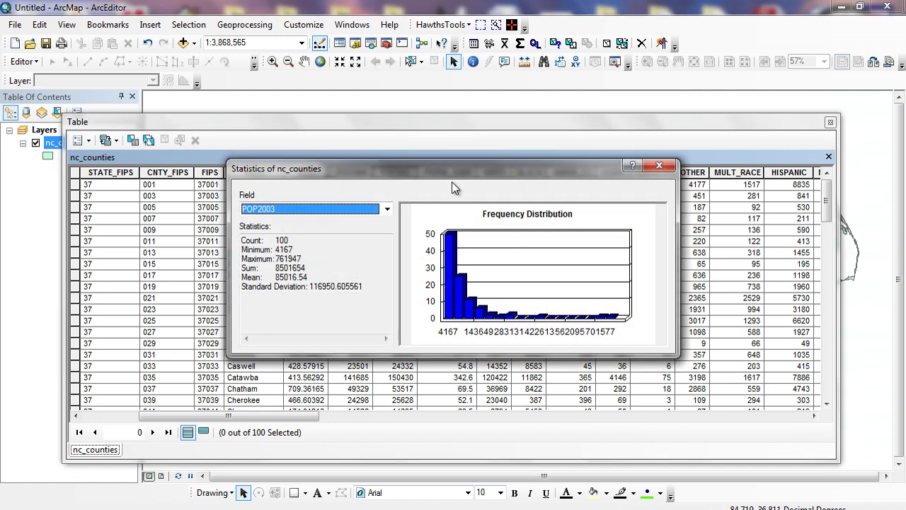
pyautogui.moveTo(456, 165); pyautogui.dragTo(599, 205)
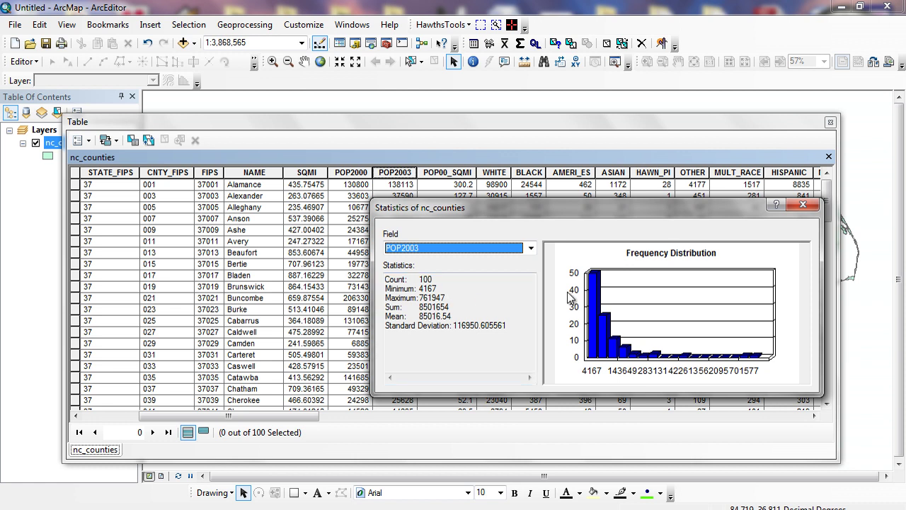
pyautogui.click(802, 204)
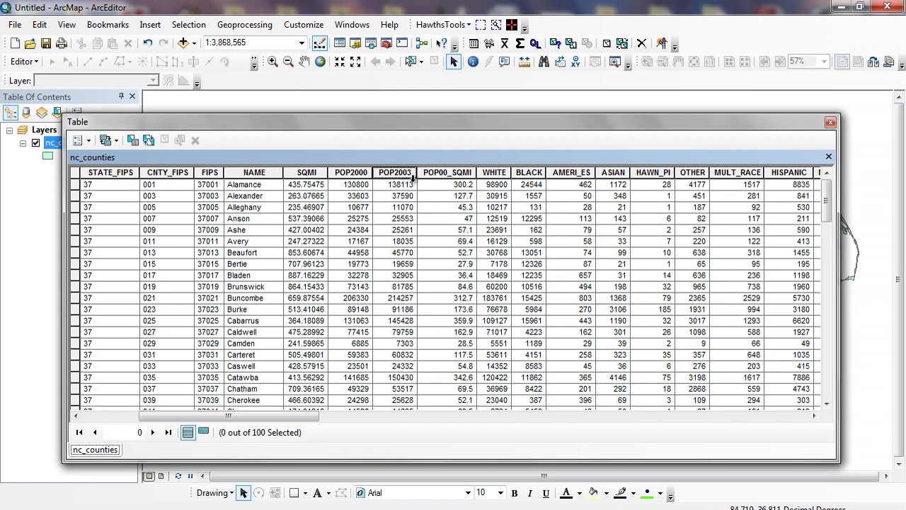
# - Sort POP2003 ascending, then descending so Mecklenburg (761947) is at the top
pyautogui.rightClick(412, 174)
pyautogui.click(460, 182)
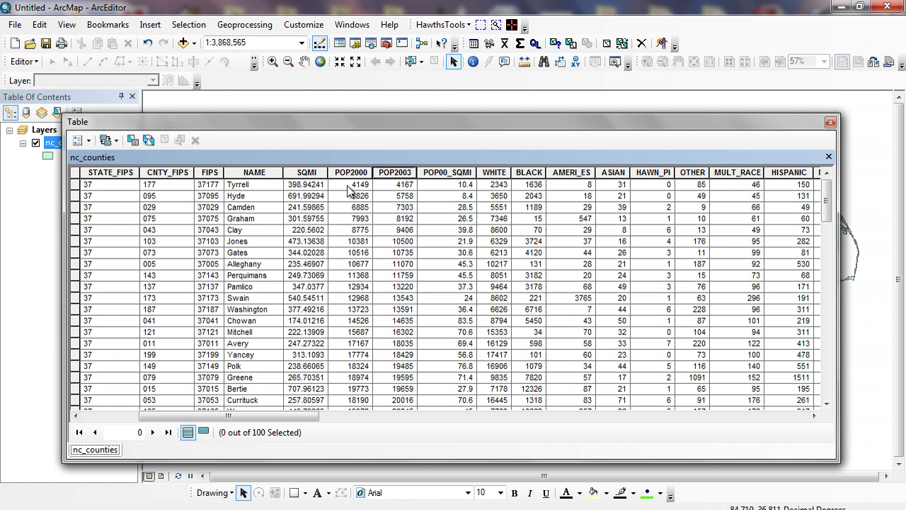
pyautogui.rightClick(400, 174)
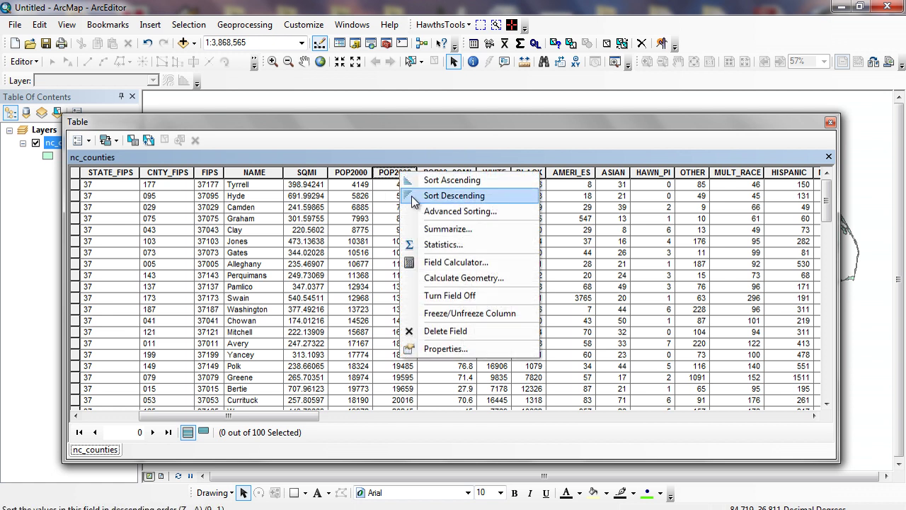
pyautogui.click(453, 196)
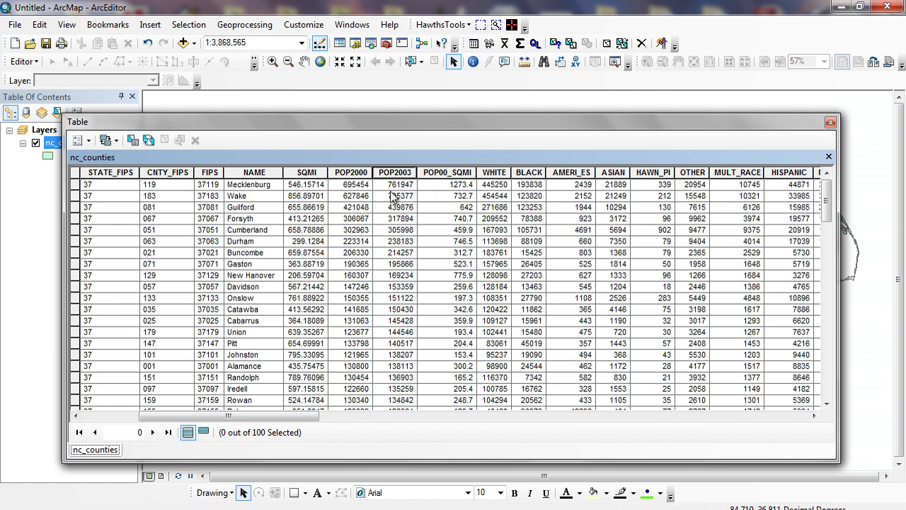
# - Scroll to MED_AGE and review its statistics (mean 37.505, range 25–46.7), then close them
pyautogui.moveTo(287, 415); pyautogui.dragTo(601, 415)
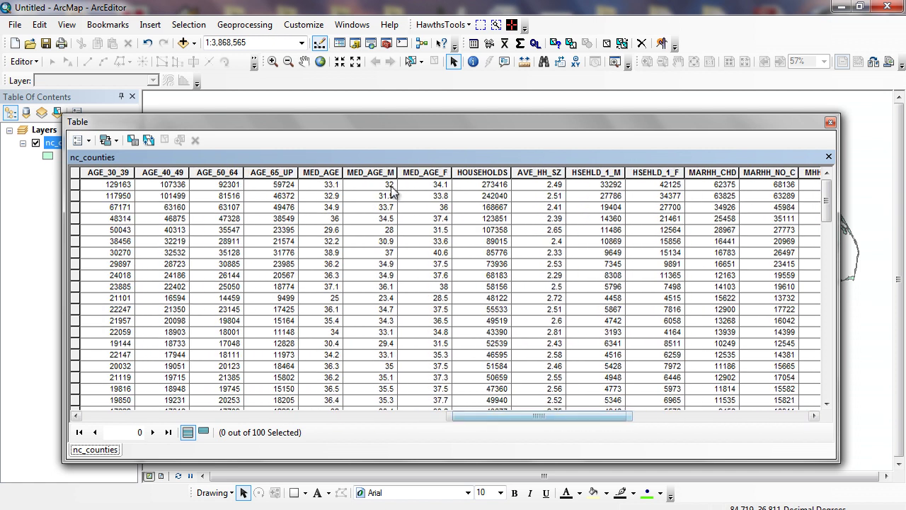
pyautogui.rightClick(324, 172)
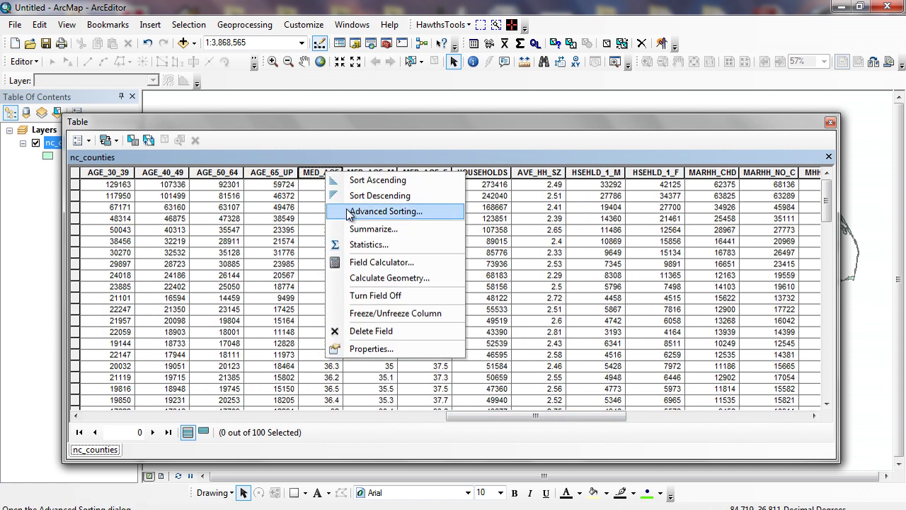
pyautogui.click(364, 245)
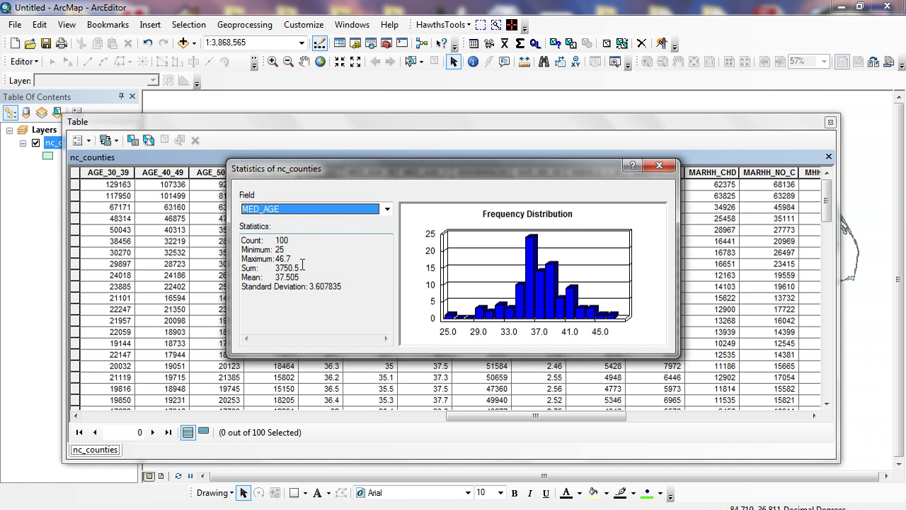
pyautogui.click(663, 163)
# - Scroll across the table and jump to the last record, Tyrrell, record 100
pyautogui.moveTo(528, 417); pyautogui.dragTo(399, 416)
pyautogui.moveTo(827, 200)
pyautogui.mouseDown()
pyautogui.moveTo(826, 382)
pyautogui.moveTo(826, 198)
pyautogui.mouseUp()
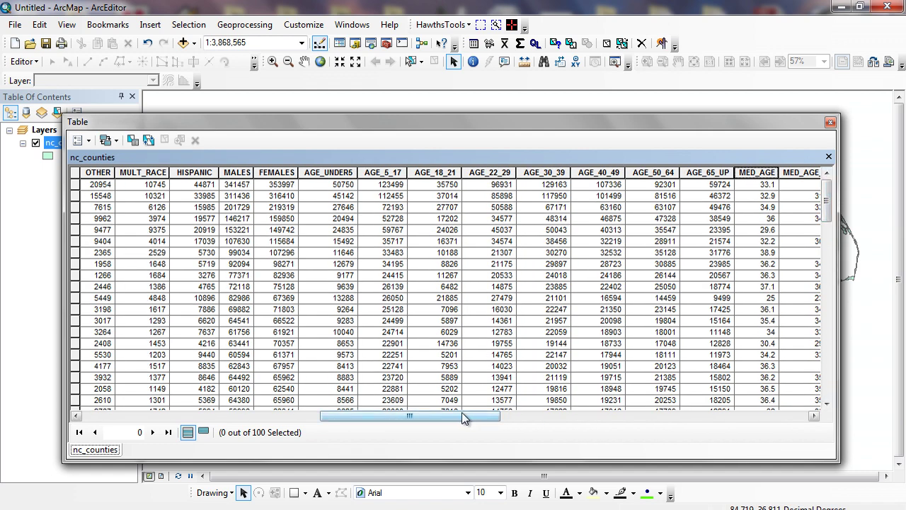
pyautogui.moveTo(462, 412); pyautogui.dragTo(773, 418)
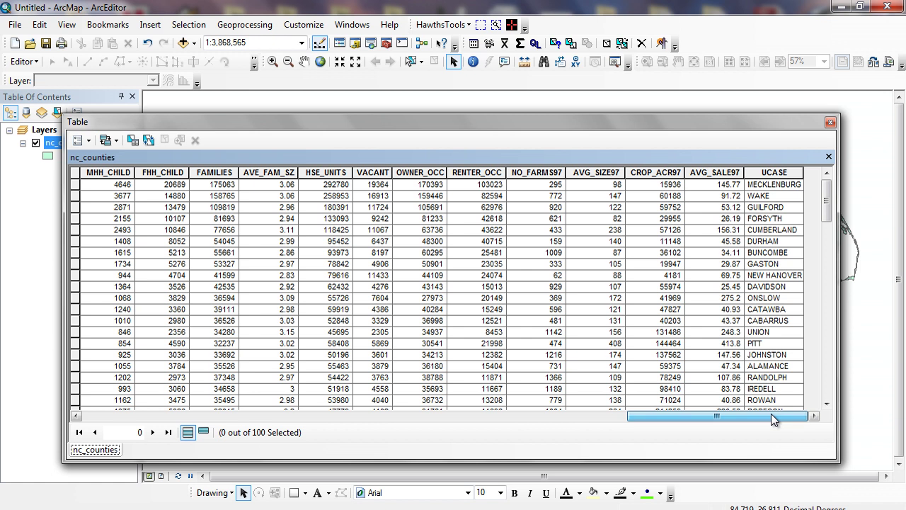
pyautogui.click(169, 432)
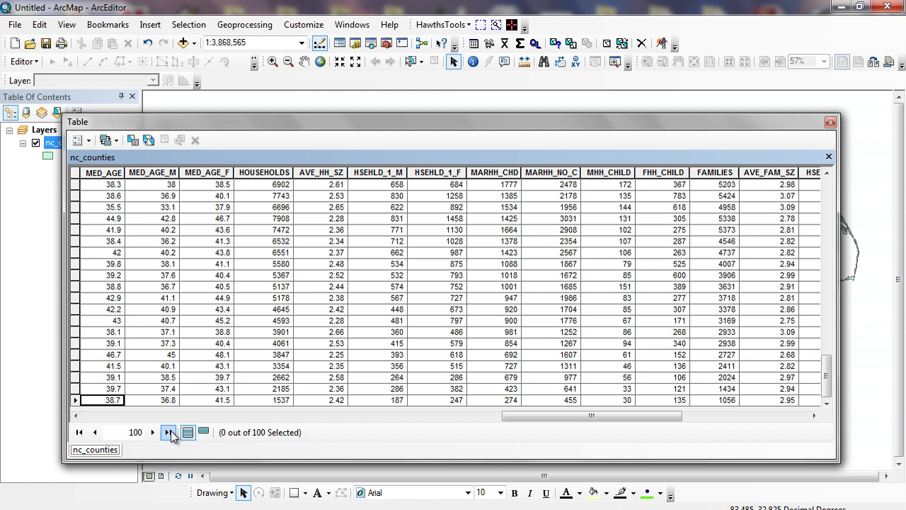
pyautogui.moveTo(614, 416); pyautogui.dragTo(755, 418)
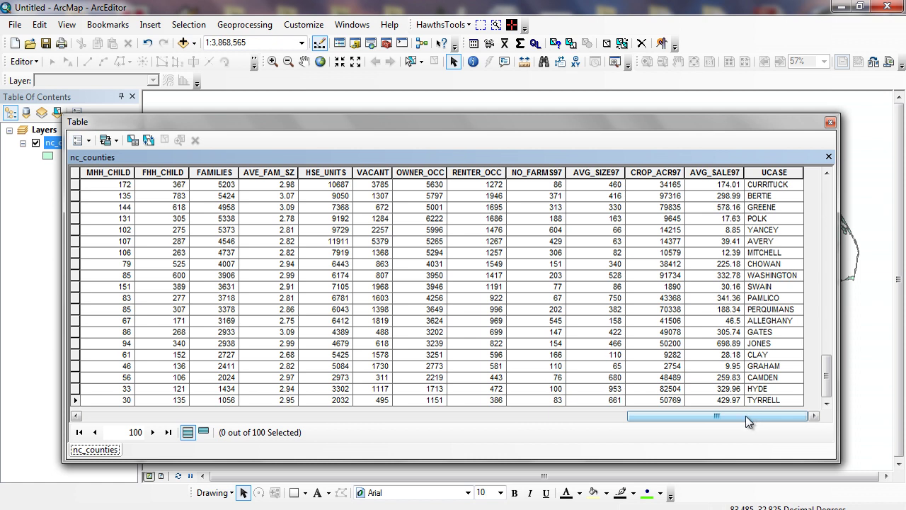
pyautogui.moveTo(746, 416); pyautogui.dragTo(411, 430)
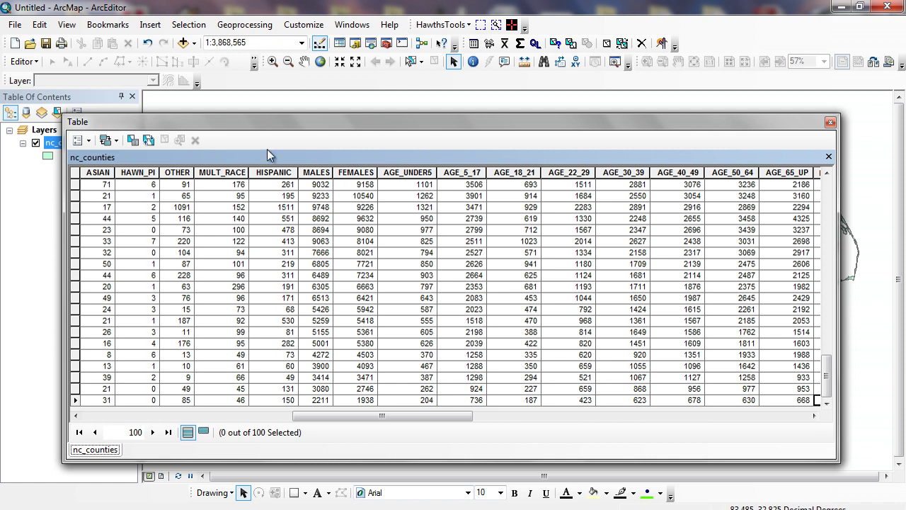
# - Create field SEX_RATIO via Table Options > Add Field as Double, precision 20, scale 10
pyautogui.click(88, 141)
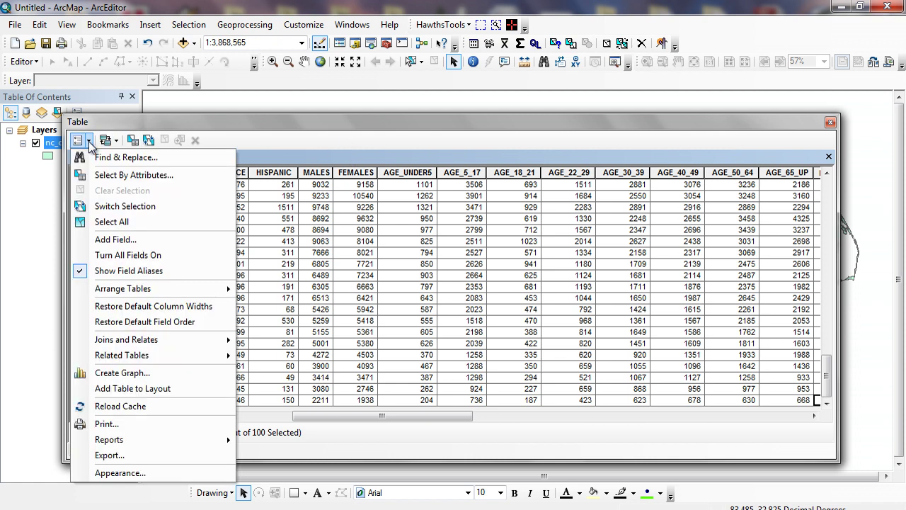
pyautogui.click(111, 239)
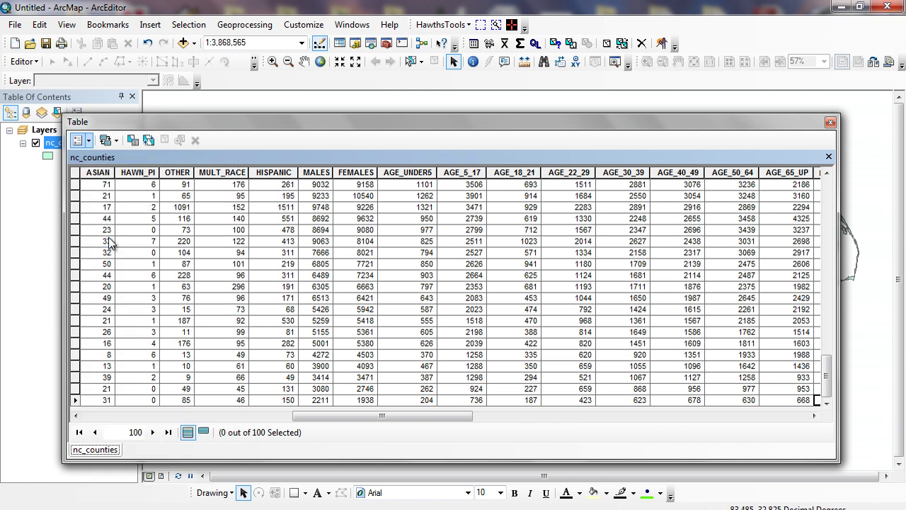
pyautogui.moveTo(434, 162); pyautogui.dragTo(558, 157)
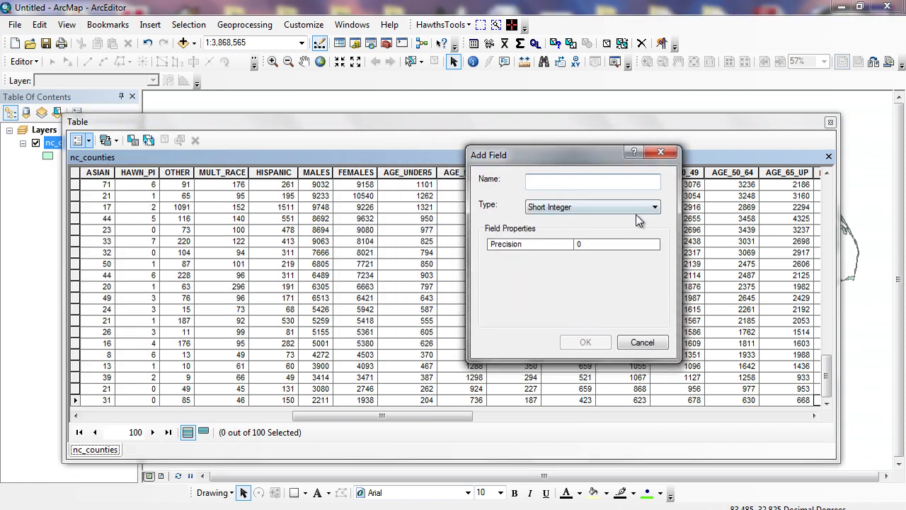
pyautogui.write('S')
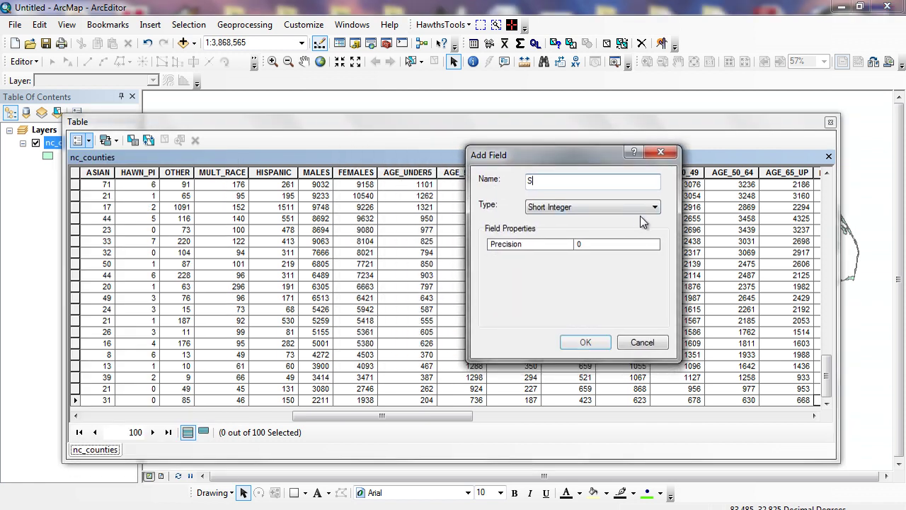
pyautogui.write('EX_RATIO')
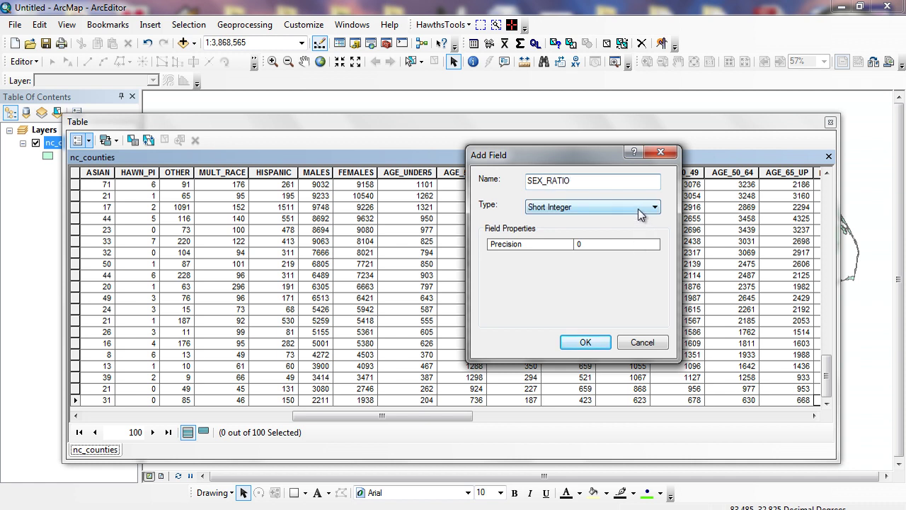
pyautogui.click(641, 207)
pyautogui.click(620, 246)
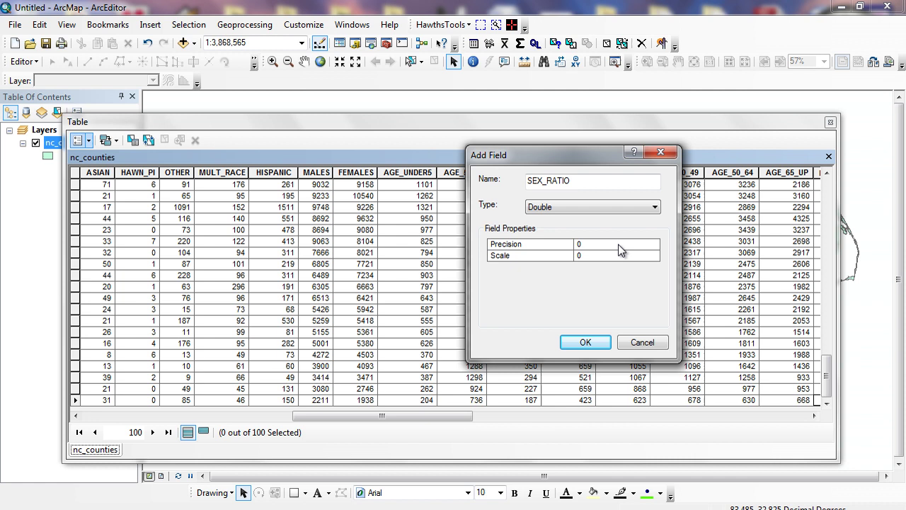
pyautogui.click(612, 248)
pyautogui.write('20')
pyautogui.click(597, 254)
pyautogui.write('10')
pyautogui.click(586, 343)
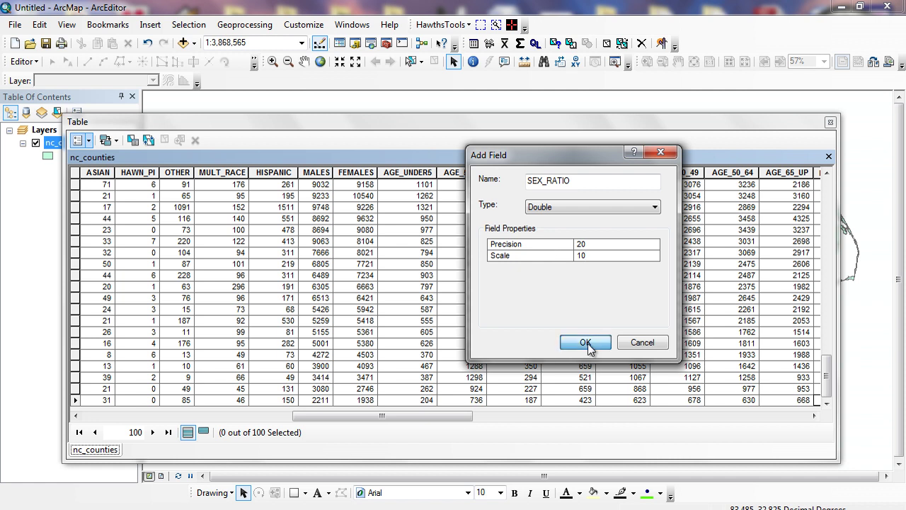
# - Scroll to the new all-zero SEX_RATIO column, select it and bring up its column options
pyautogui.moveTo(404, 417); pyautogui.dragTo(786, 414)
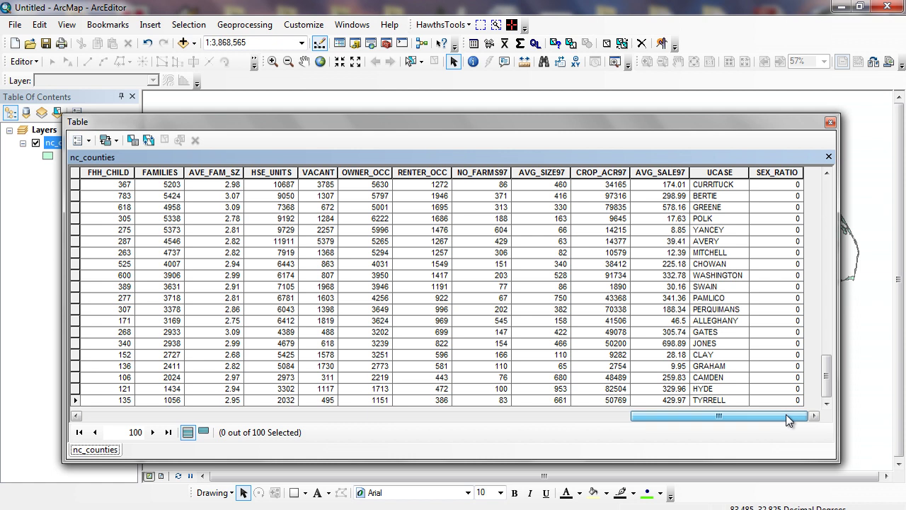
pyautogui.click(777, 171)
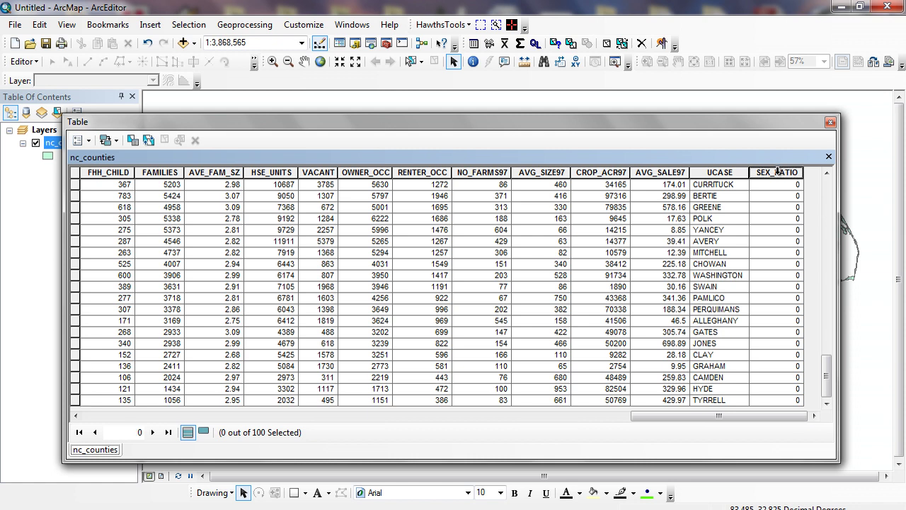
pyautogui.rightClick(779, 173)
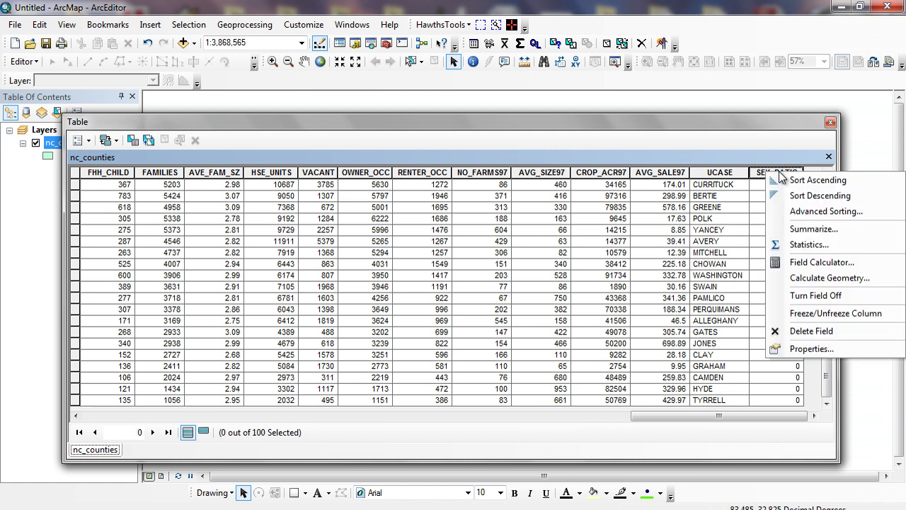
# - Calculate SEX_RATIO with the expression 100 * [MALES] / [FEMALES] in the Field Calculator
pyautogui.click(800, 264)
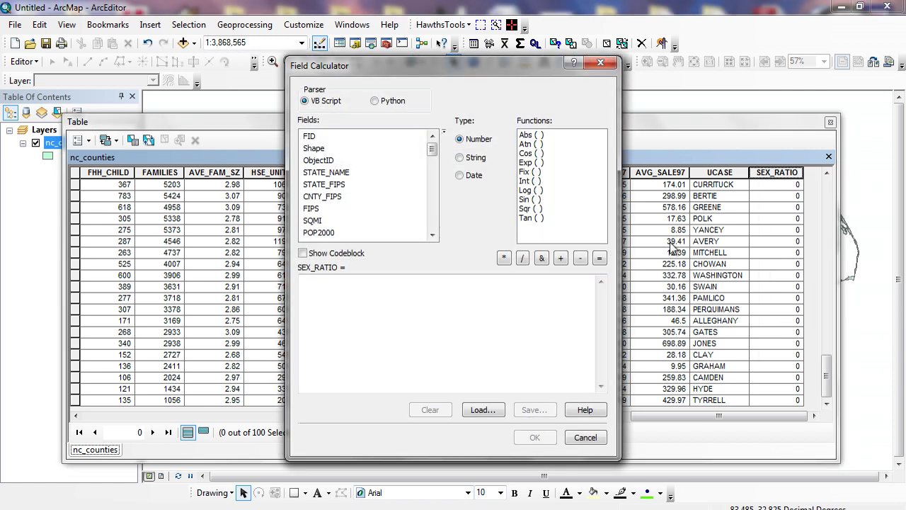
pyautogui.moveTo(459, 69); pyautogui.dragTo(538, 97)
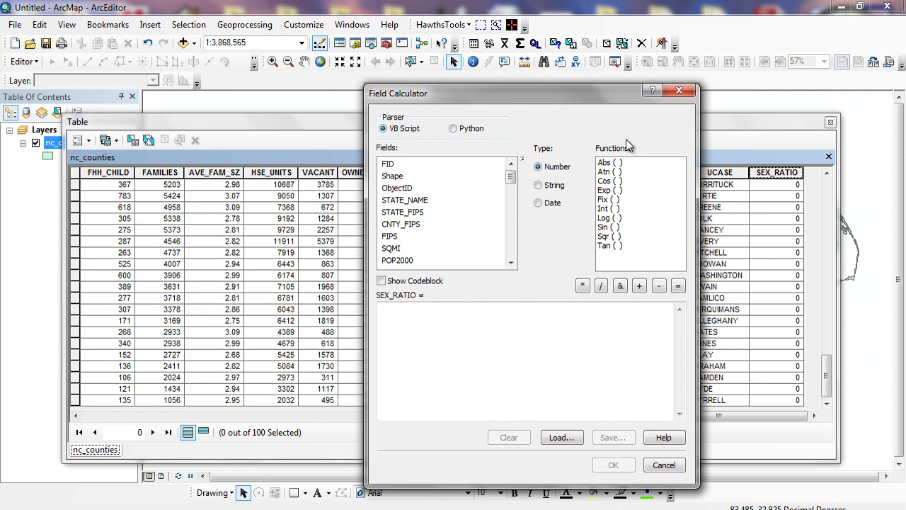
pyautogui.click(437, 331)
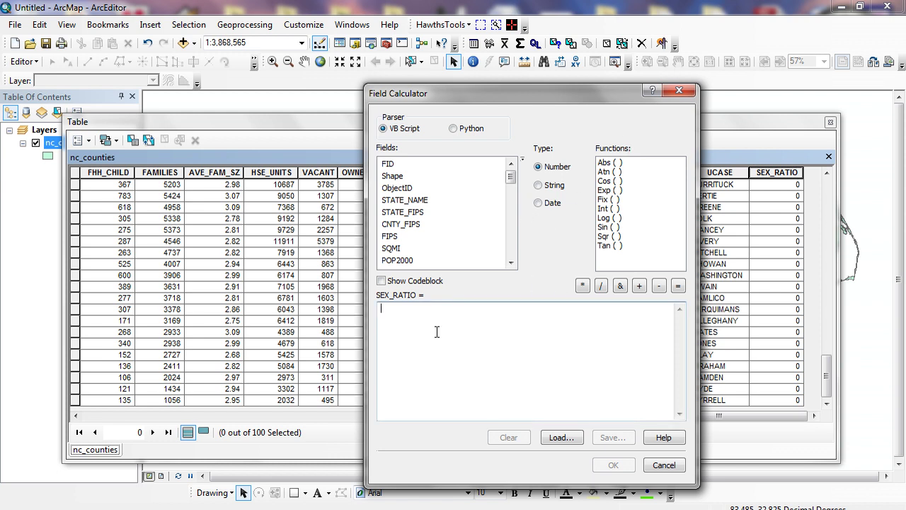
pyautogui.write('100')
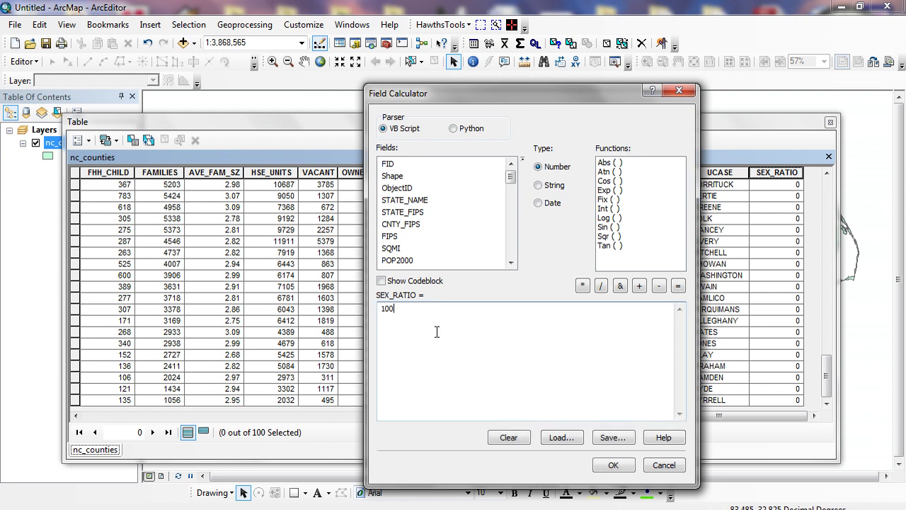
pyautogui.click(582, 285)
pyautogui.moveTo(511, 180); pyautogui.dragTo(513, 202)
pyautogui.doubleClick(403, 223)
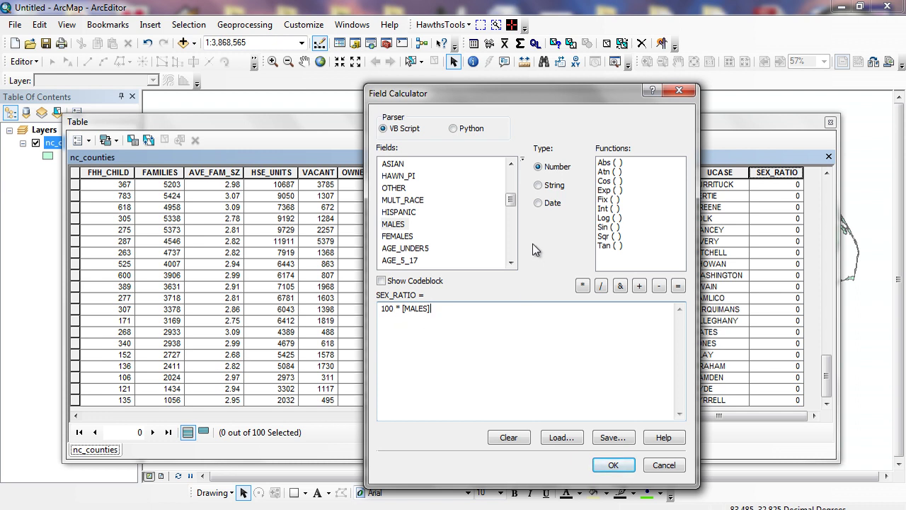
pyautogui.click(601, 285)
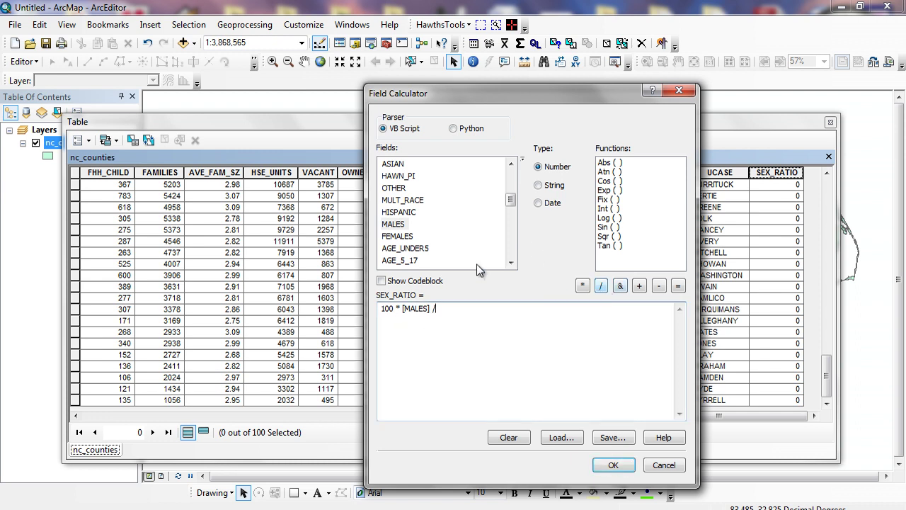
pyautogui.doubleClick(408, 237)
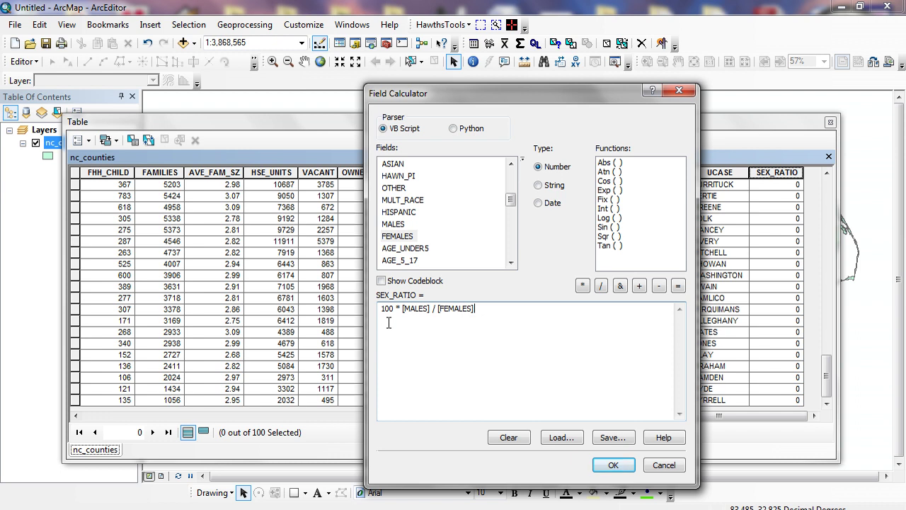
pyautogui.click(614, 465)
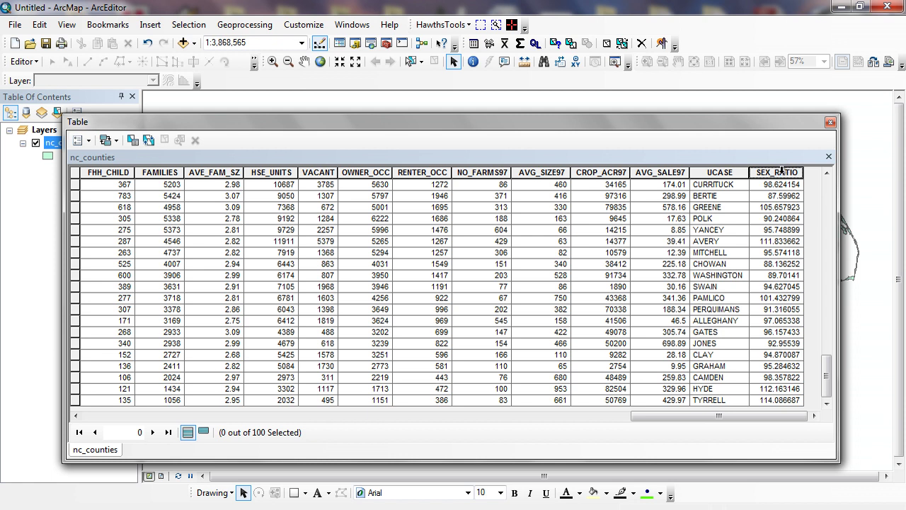
# - Sort SEX_RATIO descending, scroll through the values, then close the attribute table
pyautogui.rightClick(781, 172)
pyautogui.click(802, 197)
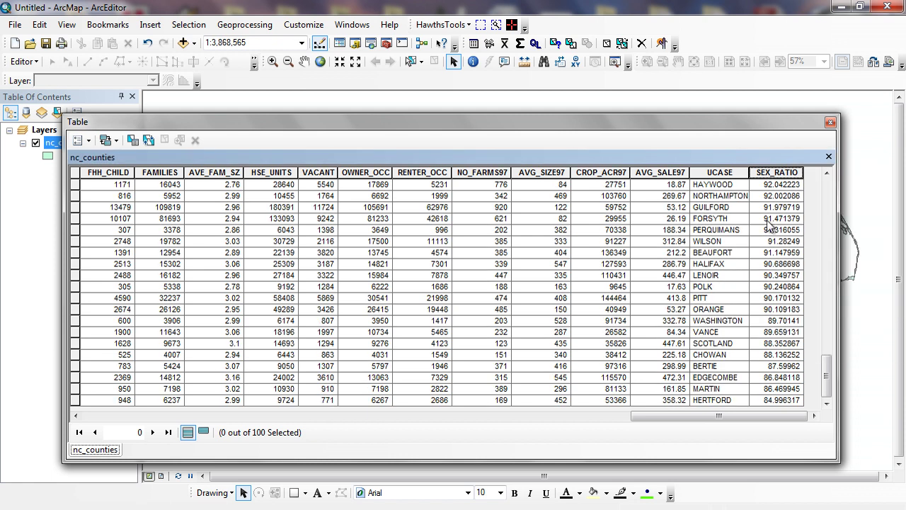
pyautogui.moveTo(826, 372); pyautogui.dragTo(834, 201)
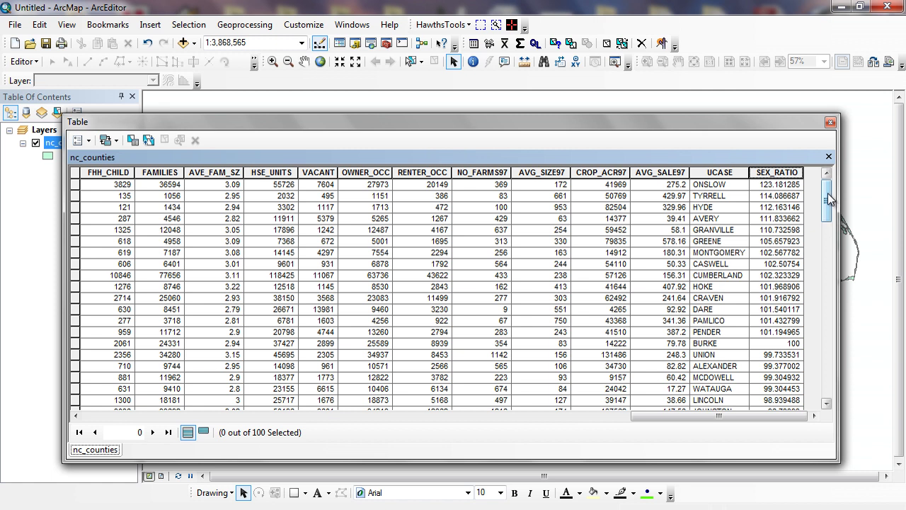
pyautogui.moveTo(830, 200); pyautogui.dragTo(830, 414)
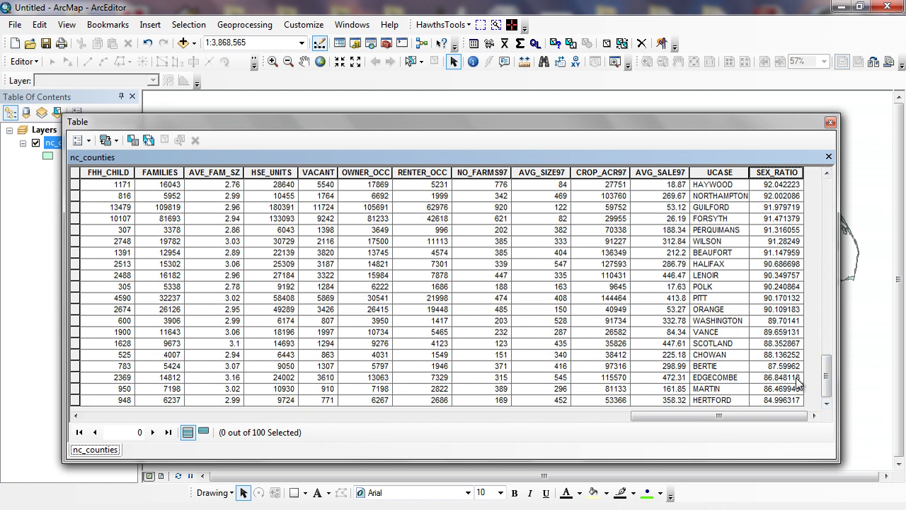
pyautogui.moveTo(829, 386); pyautogui.dragTo(828, 201)
pyautogui.click(830, 122)
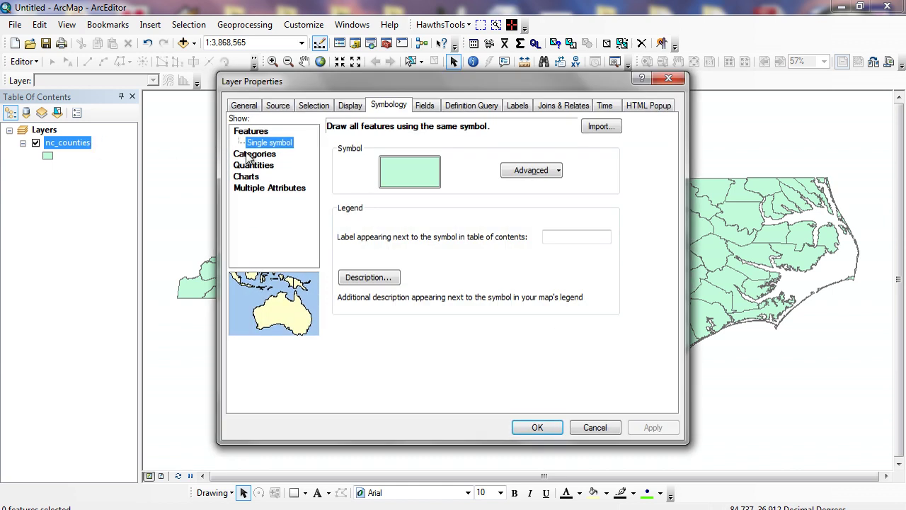
# - Switch the symbology to graduated colors with SEX_RATIO as the value field
pyautogui.click(255, 168)
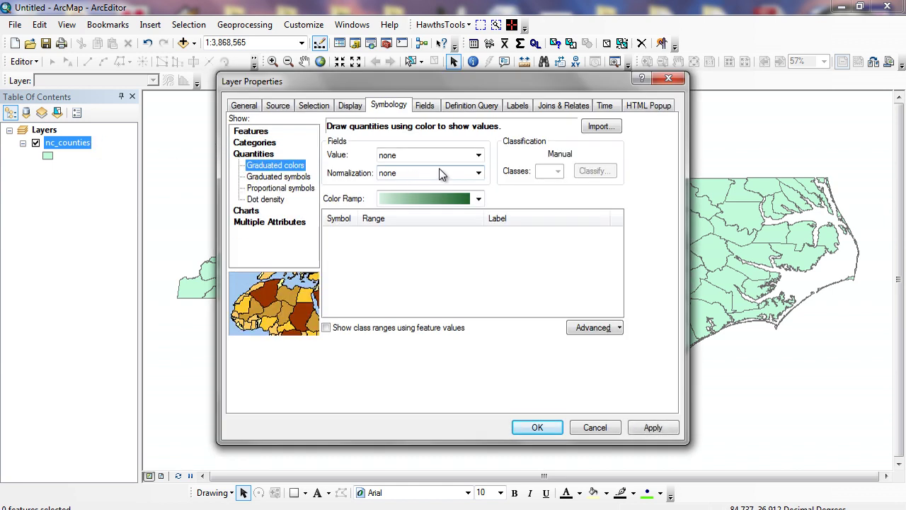
pyautogui.click(480, 158)
pyautogui.scroll(-5, 425, 297)
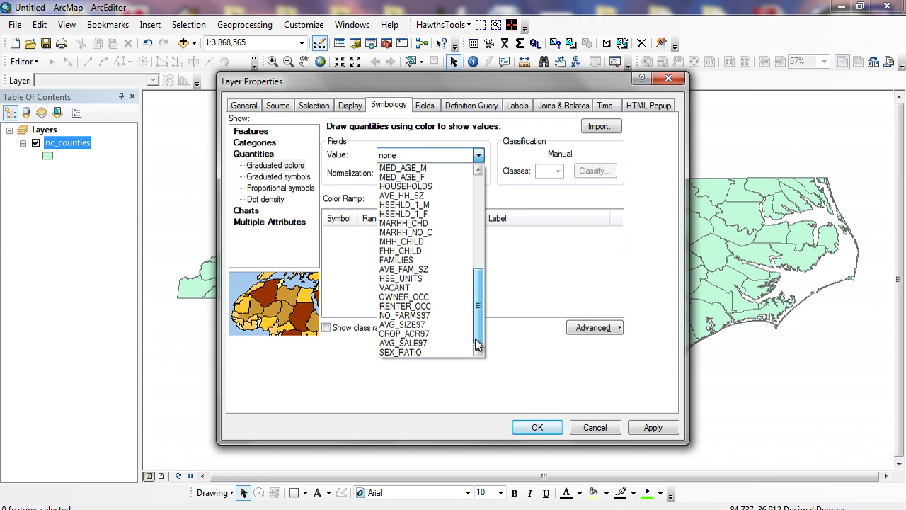
pyautogui.click(437, 351)
pyautogui.click(479, 155)
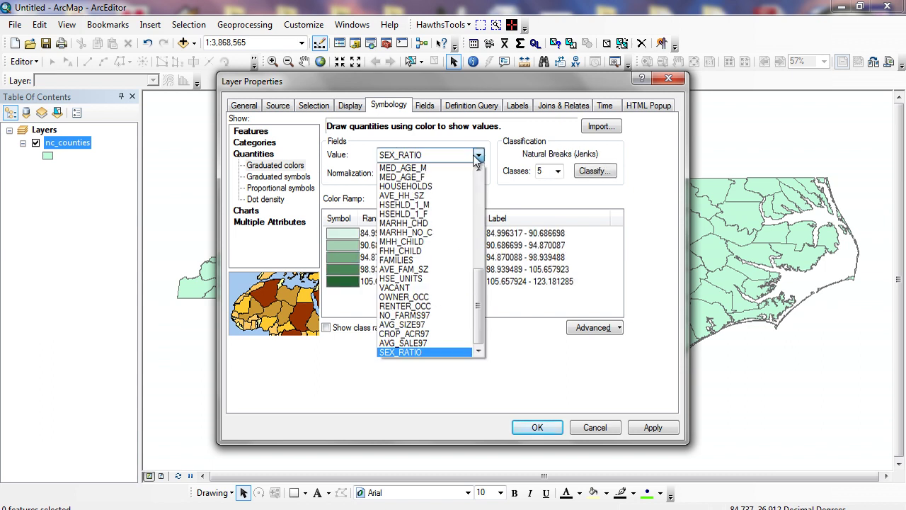
pyautogui.click(421, 351)
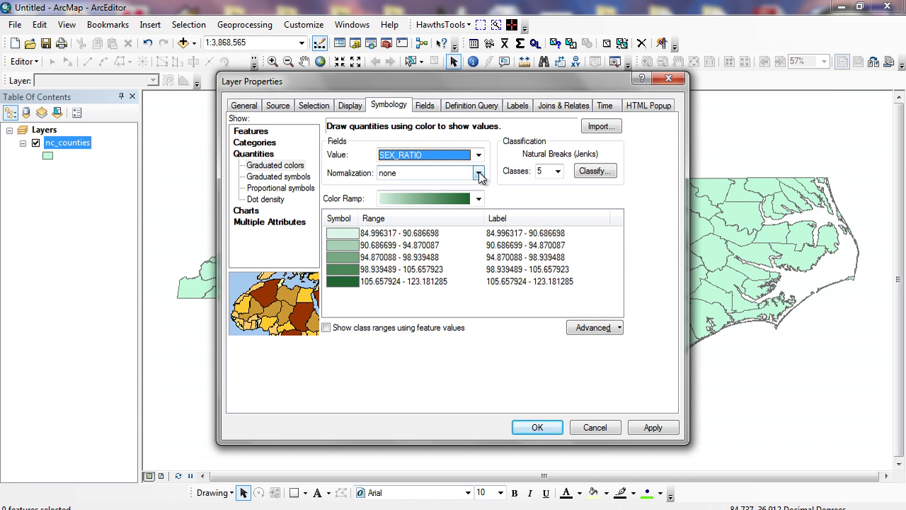
# - Classify into 5 Quantile classes and apply the green color ramp to the map
pyautogui.click(587, 172)
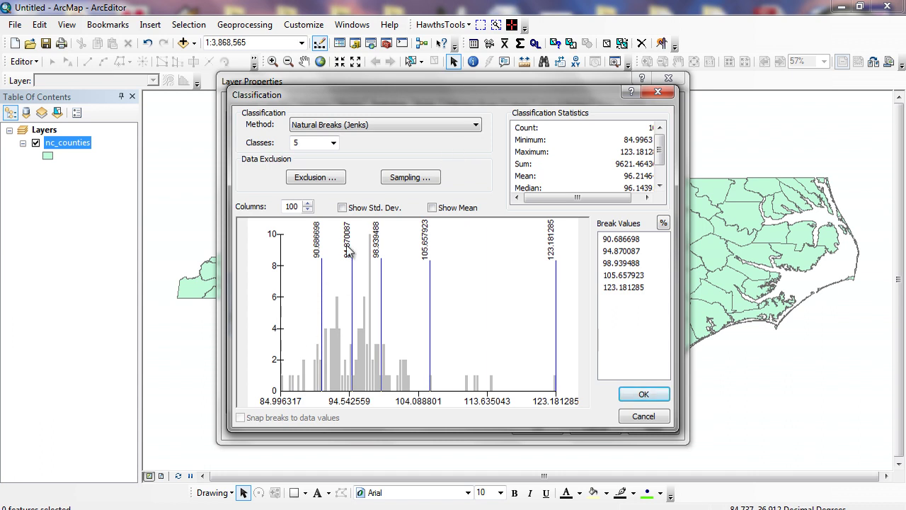
pyautogui.click(476, 124)
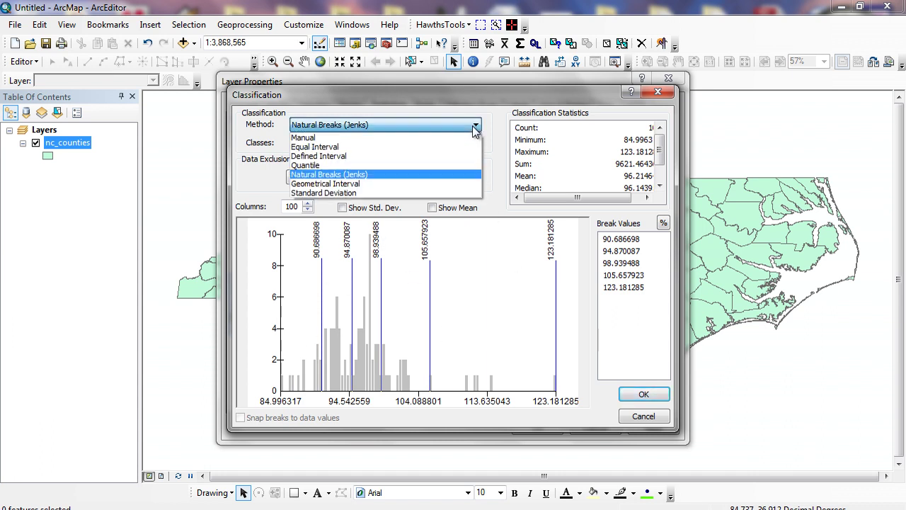
pyautogui.click(377, 160)
pyautogui.click(643, 395)
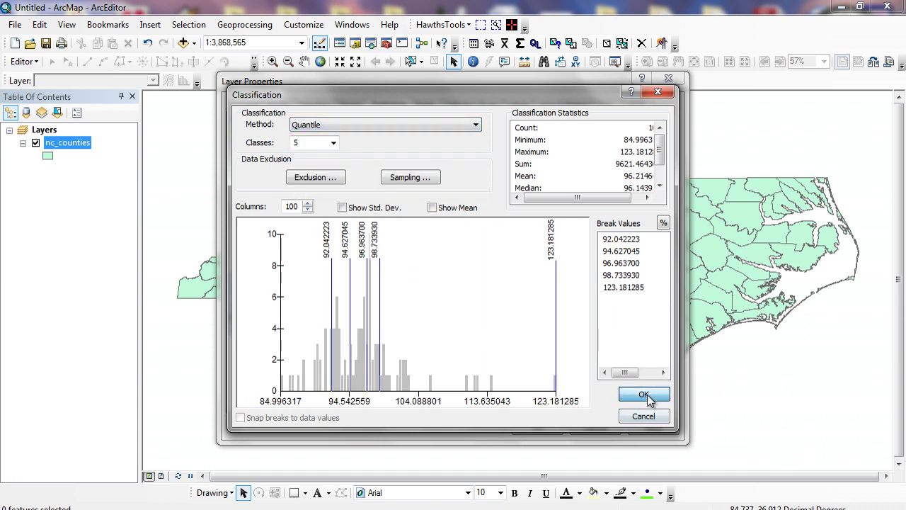
pyautogui.click(652, 427)
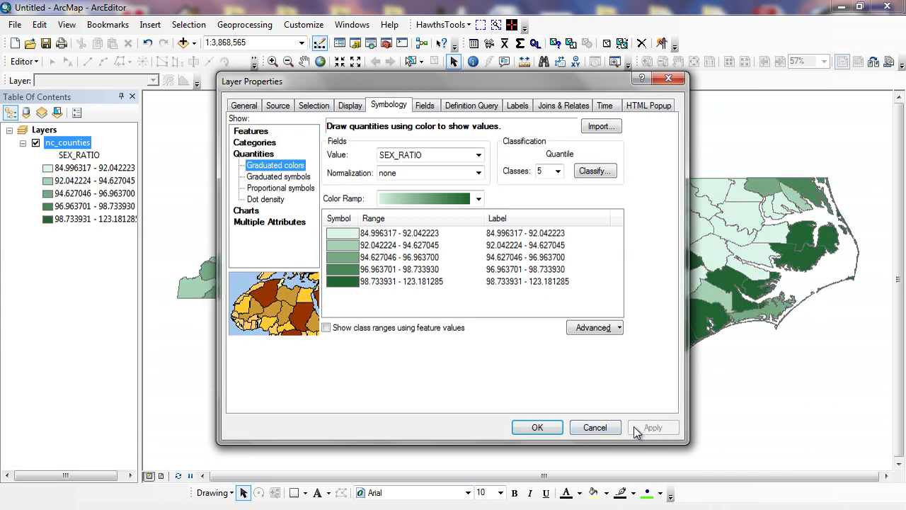
# - Apply the layer properties to show counties in five green SEX_RATIO quantile classes
pyautogui.click(535, 430)
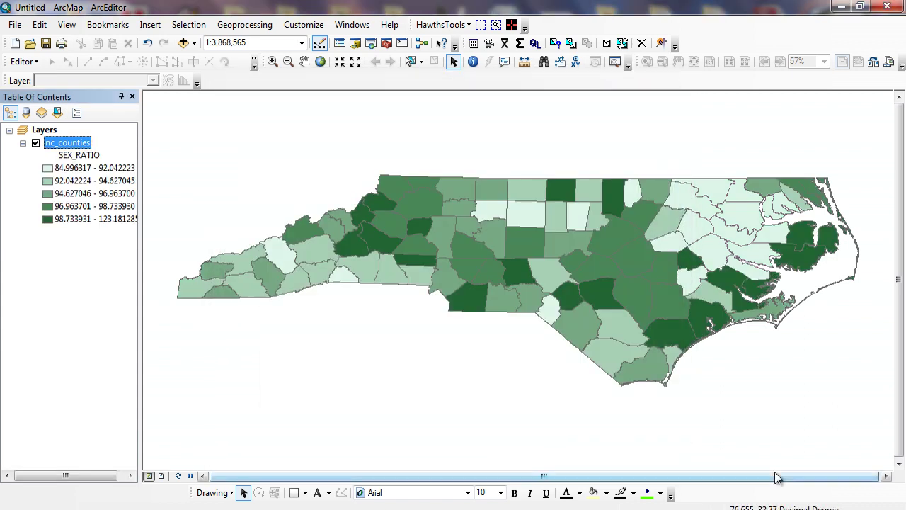